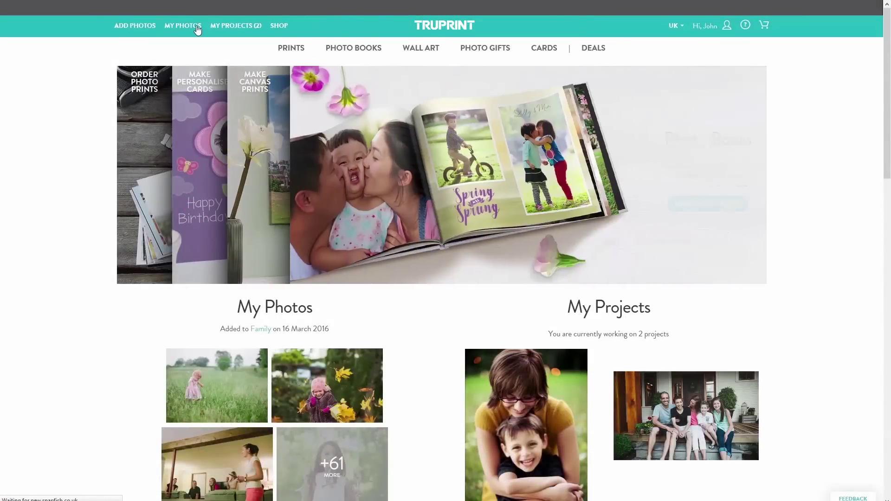
Go to My Photos and open the Family album with its 64 photos
click(197, 26)
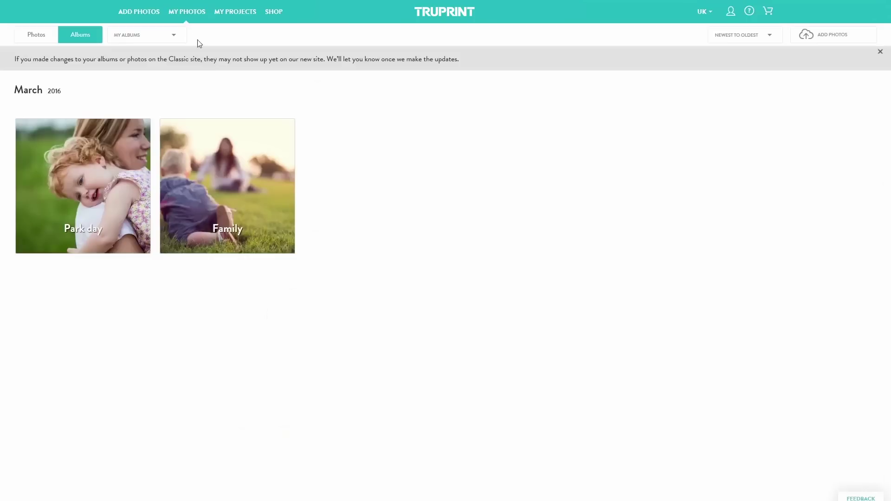
click(228, 143)
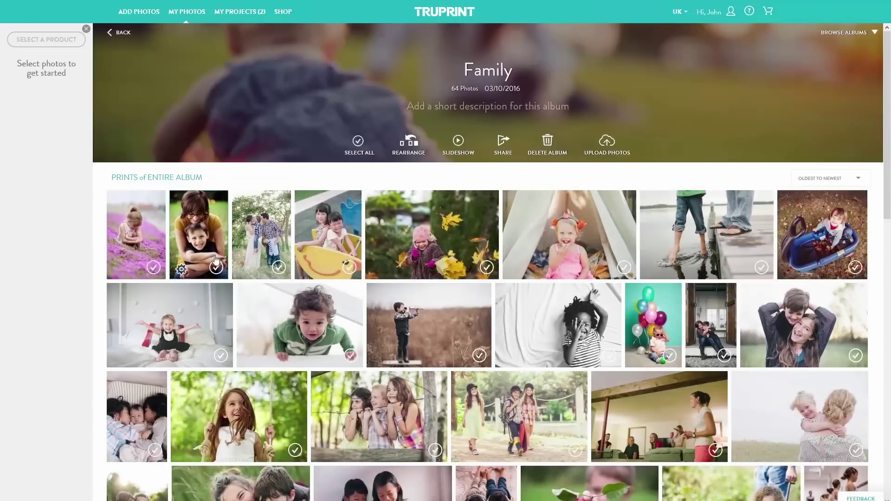
Select the mother-and-son, girl-on-bed, green-jacket boy and telescope boy photos and choose Prints
click(216, 267)
click(220, 356)
click(350, 356)
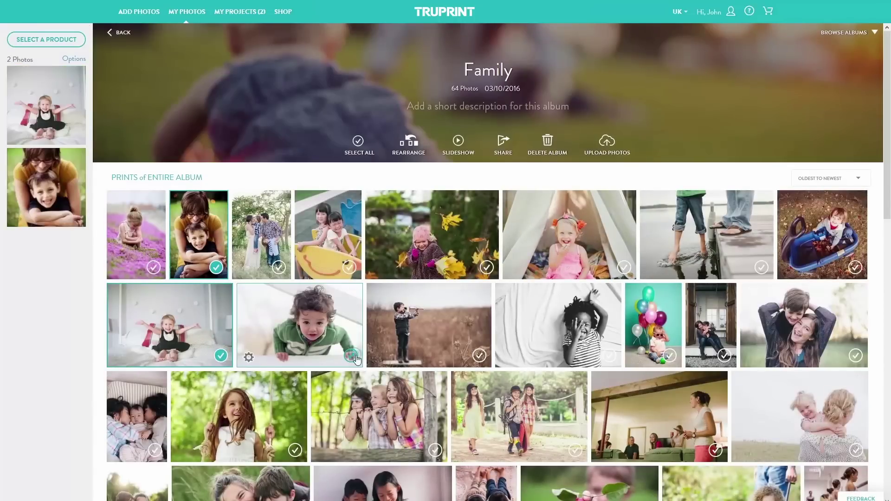
click(479, 357)
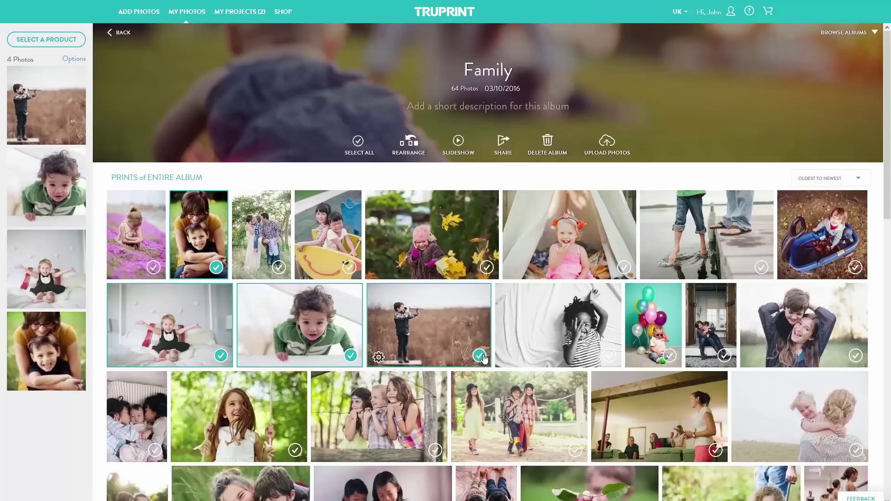
click(71, 40)
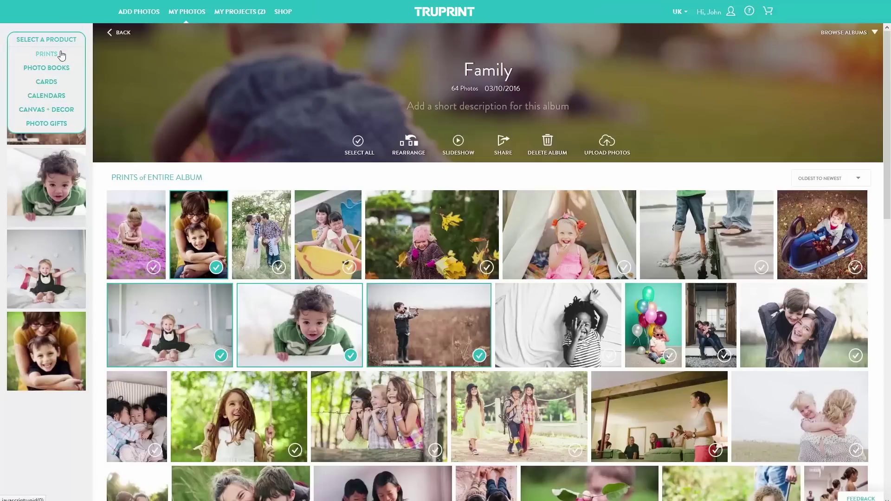
click(62, 55)
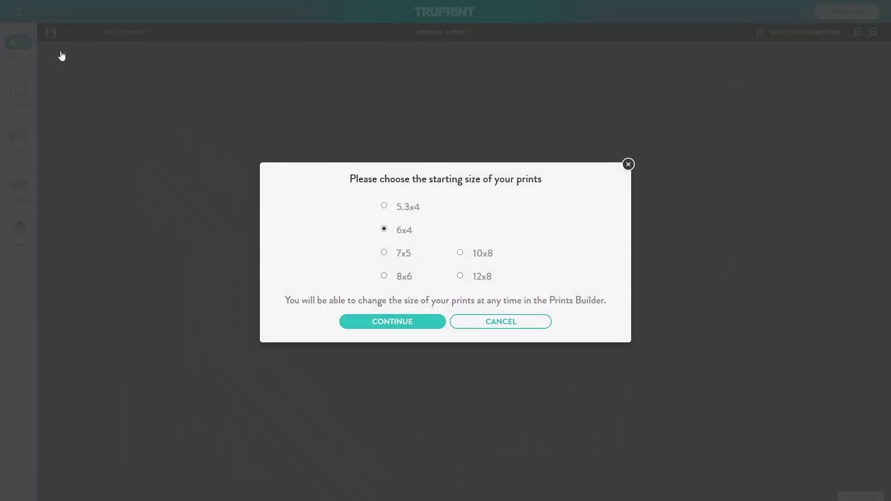
Start the builder at 10x8 print size, dismiss the tips, and select the girl-on-bed print
click(460, 252)
click(411, 323)
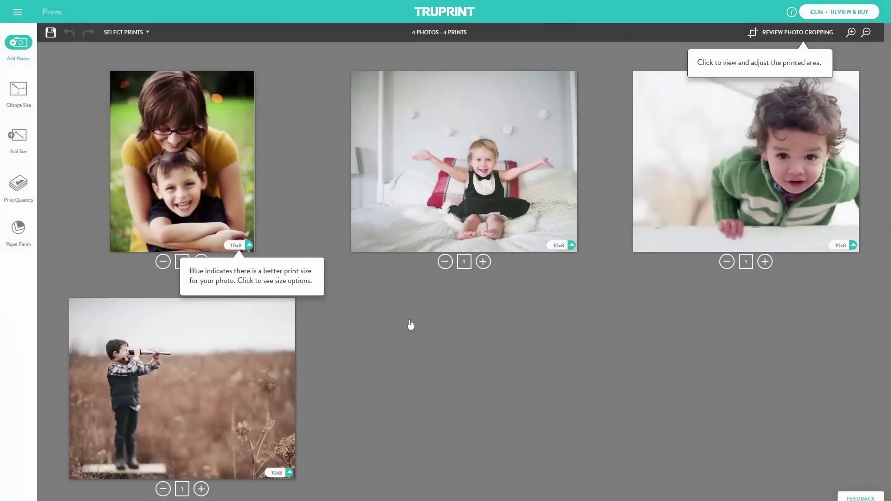
click(413, 323)
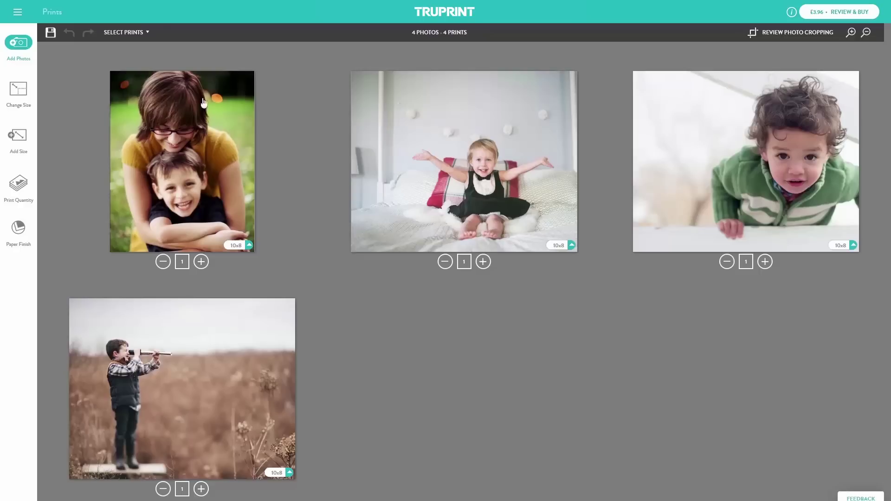
click(358, 120)
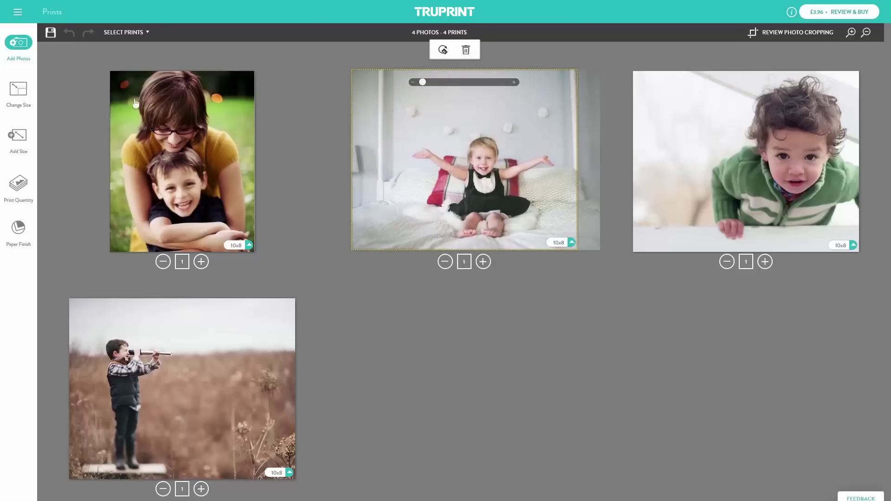
Check the size, crop and quantity options, then make all four 10x8 prints Glossy
click(18, 96)
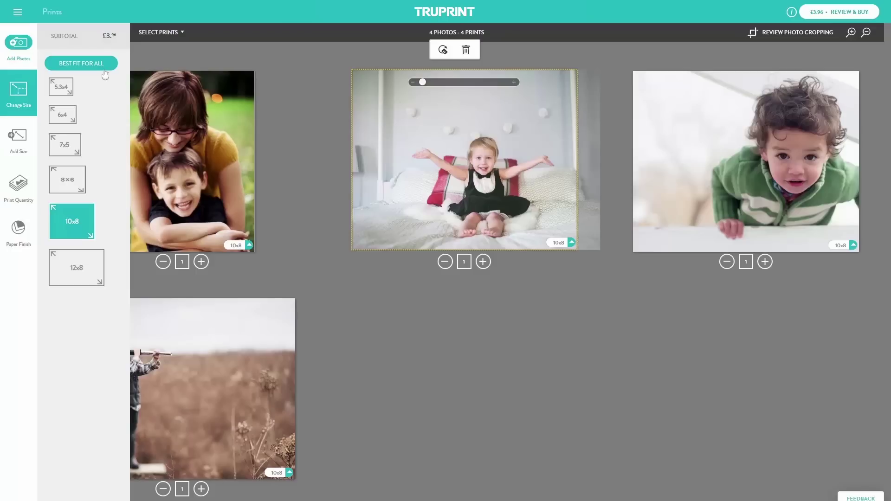
click(571, 245)
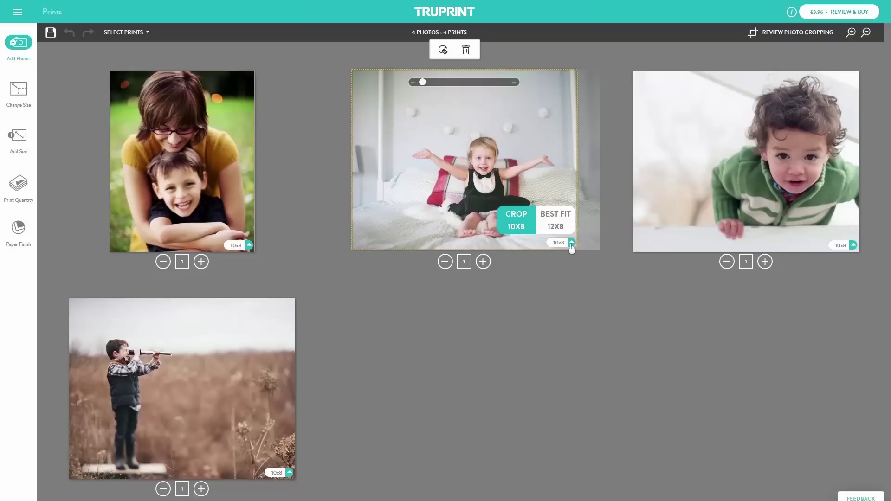
click(21, 148)
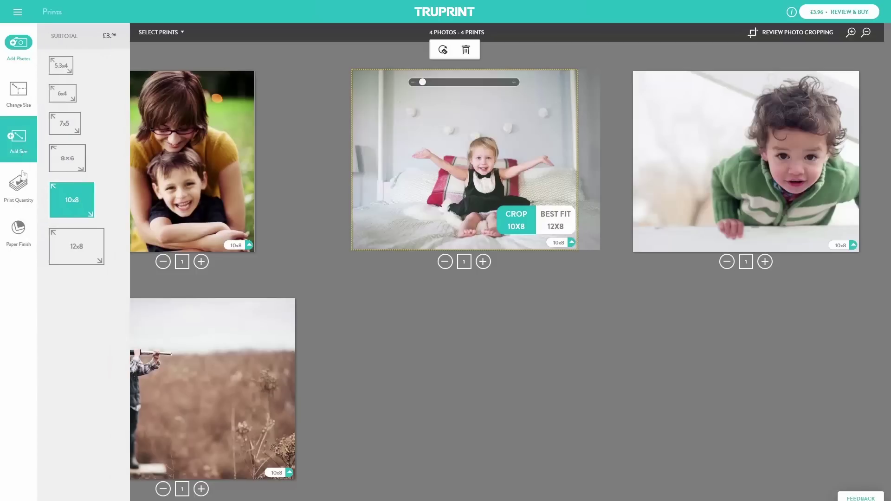
click(21, 187)
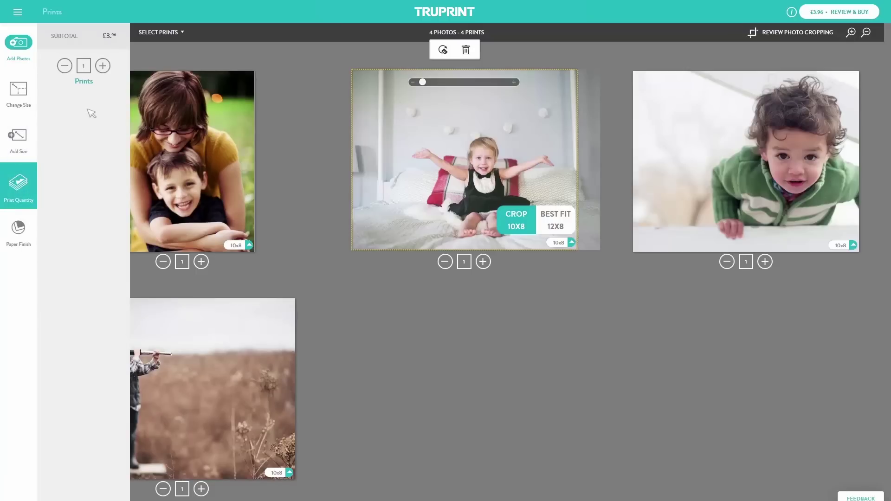
click(20, 228)
click(105, 86)
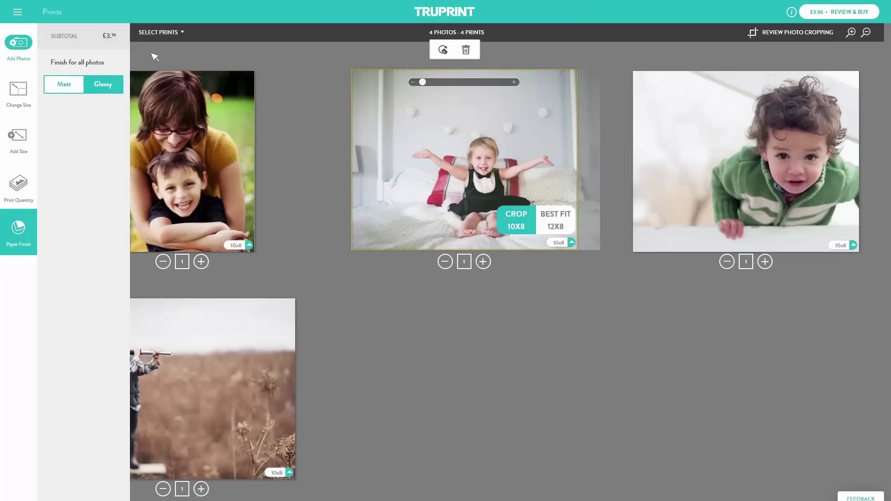
click(170, 37)
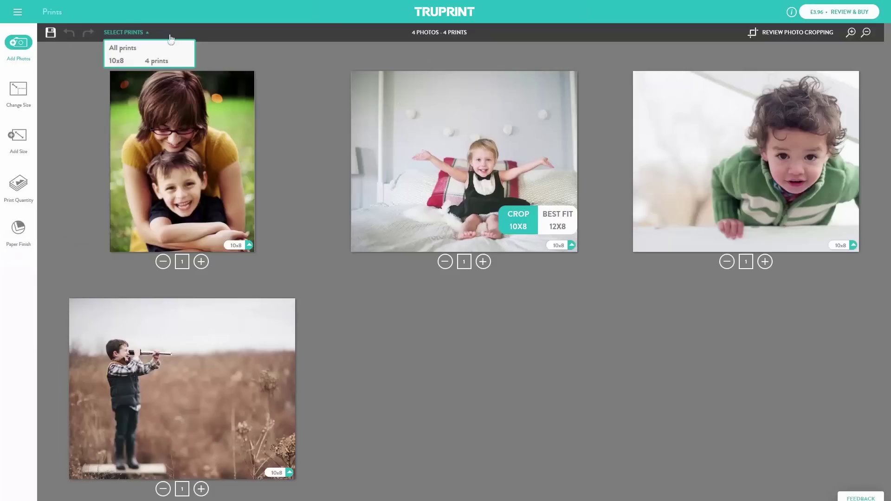
Zoom the girl-on-bed photo in within its 10x8 crop, then review all crop outlines
click(380, 111)
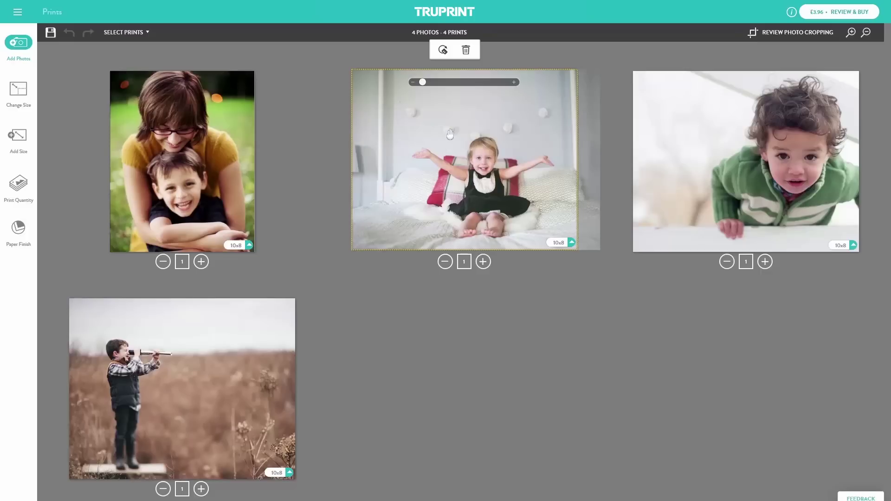
drag(423, 82, 433, 82)
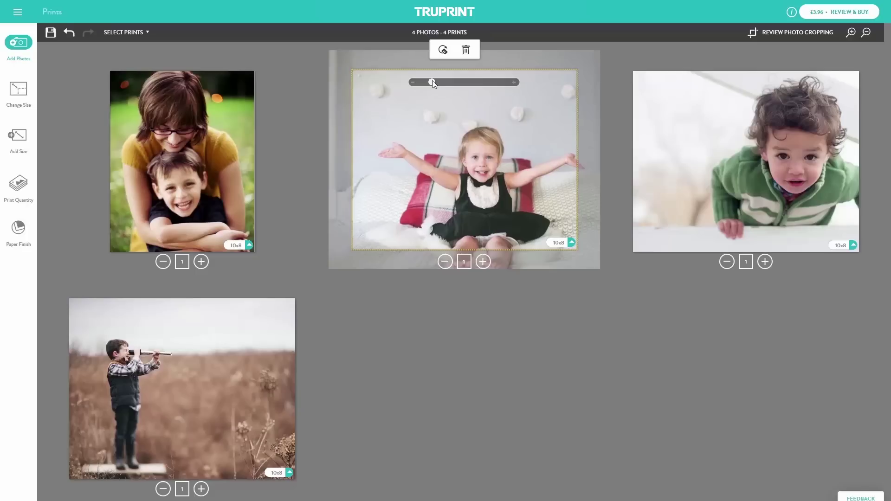
click(613, 94)
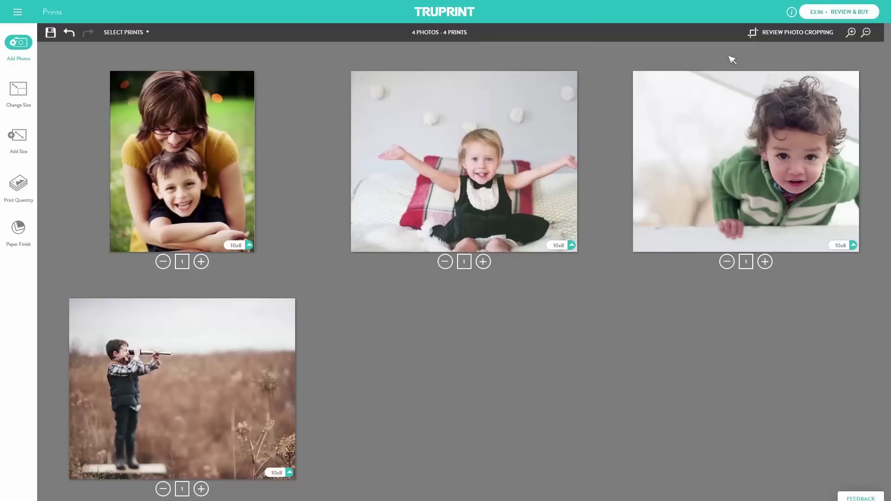
click(772, 42)
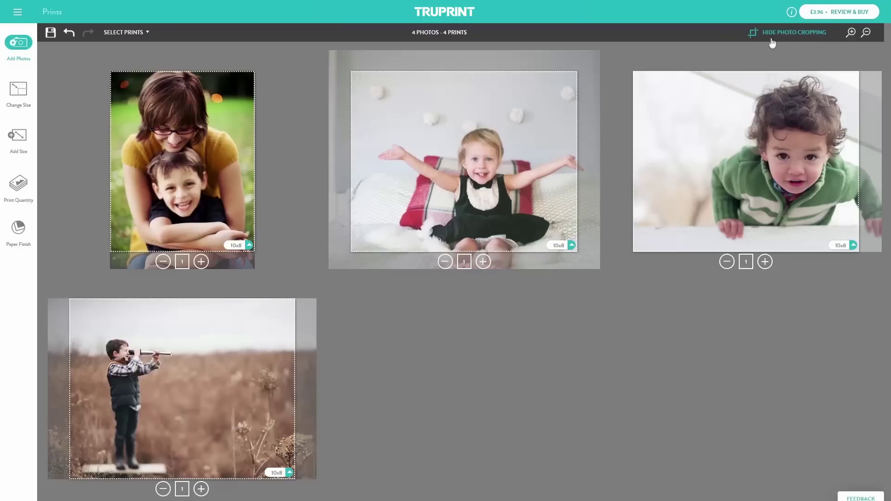
Save the project as 'Prints' and open the order review totalling £3.96
click(52, 34)
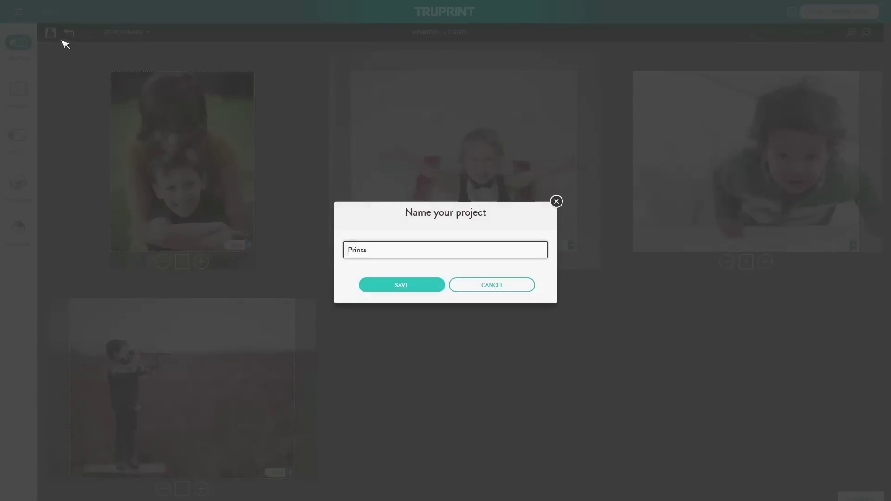
click(400, 285)
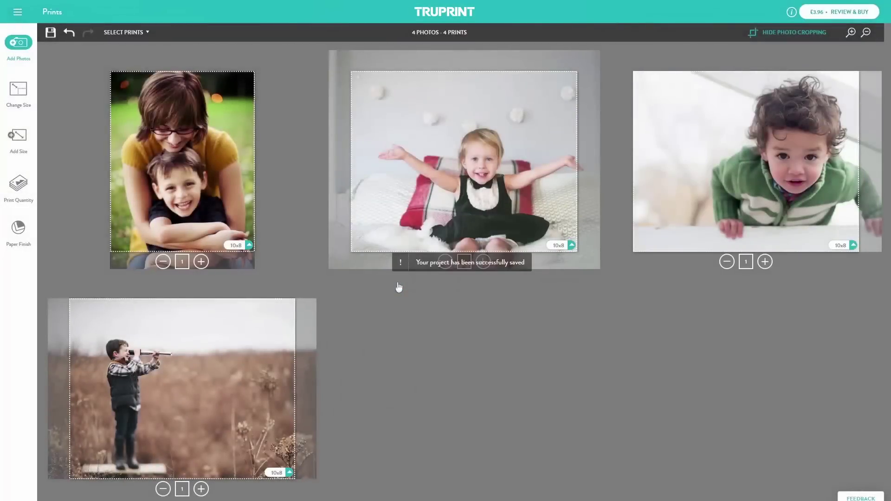
click(822, 18)
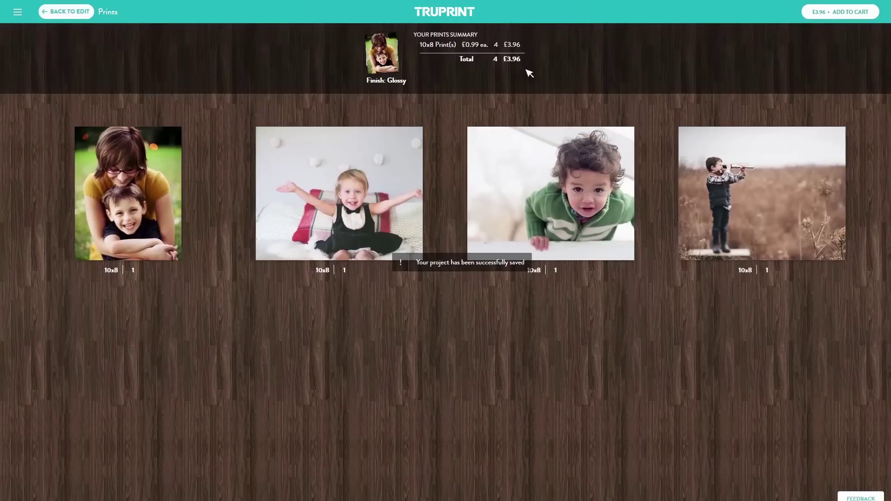
Add the four glossy 10x8 prints to the cart and proceed to checkout
click(845, 18)
scroll(828, 172, down, 2)
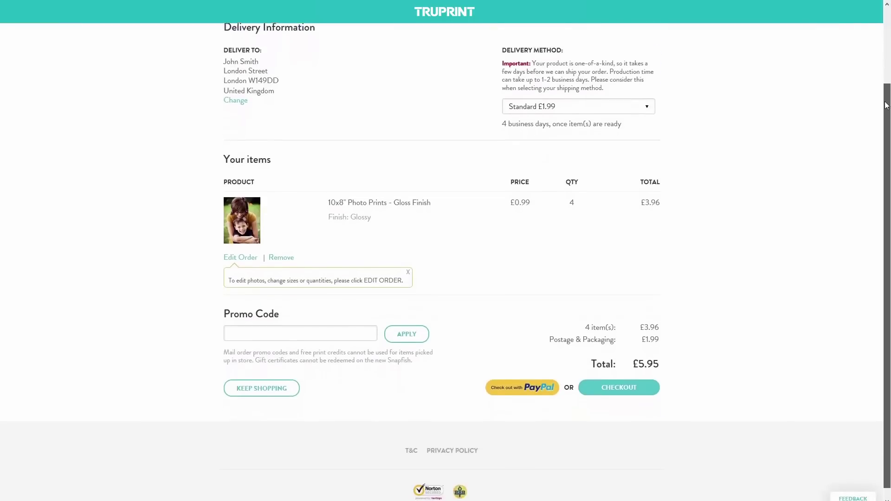
click(619, 380)
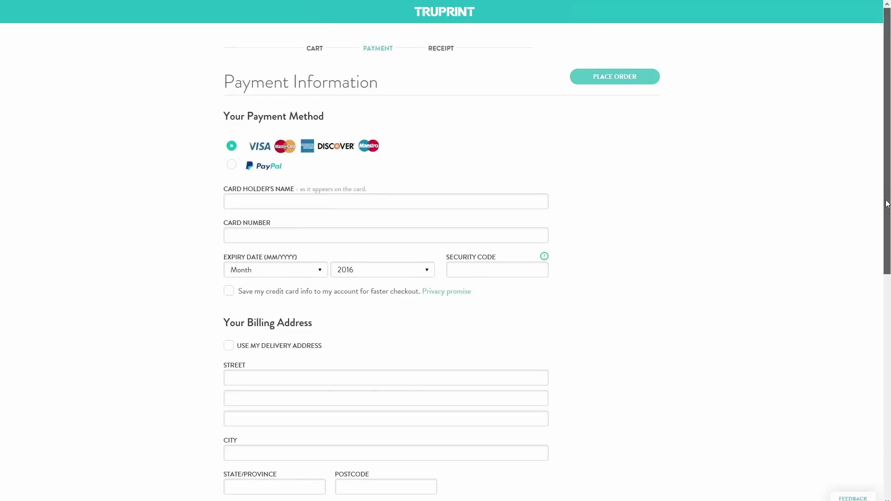
Scroll the payment page, then go back to the cart to edit the prints order
drag(887, 199, 883, 423)
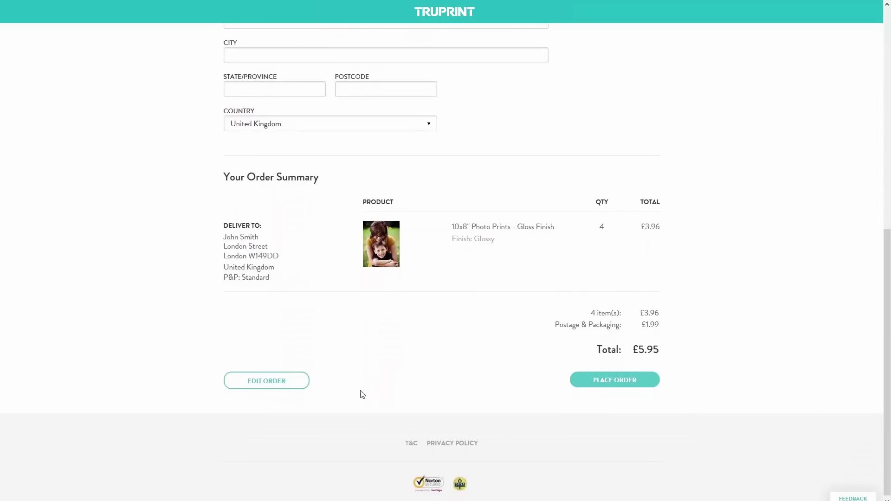
click(271, 388)
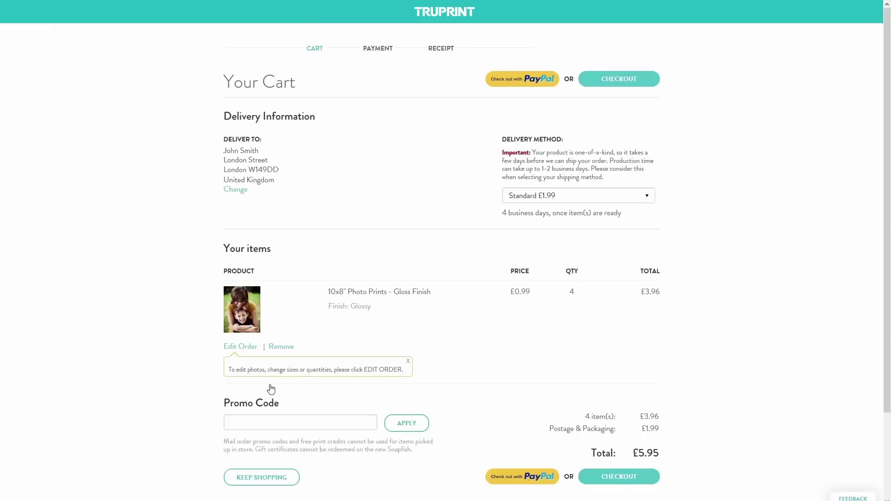
click(248, 347)
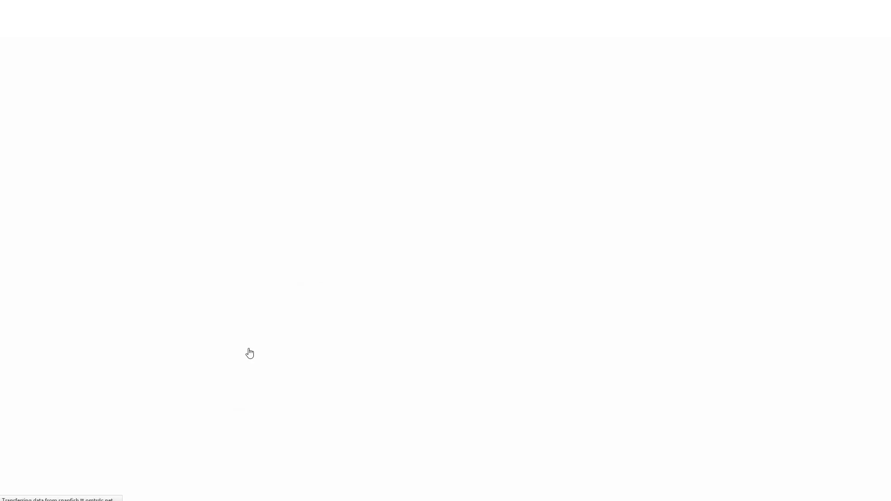